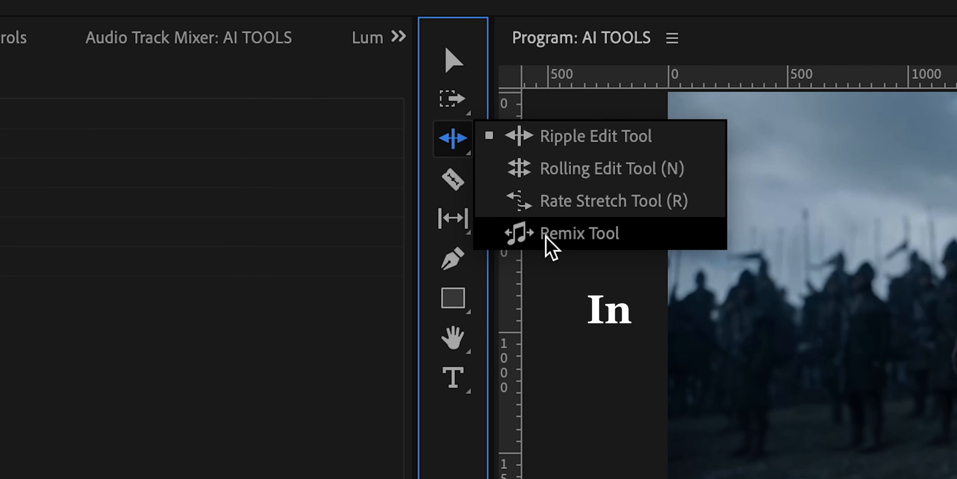
Use the Remix Tool to extend the short music clip and shorten the overlong one to the end of the video.
left_click(546, 238)
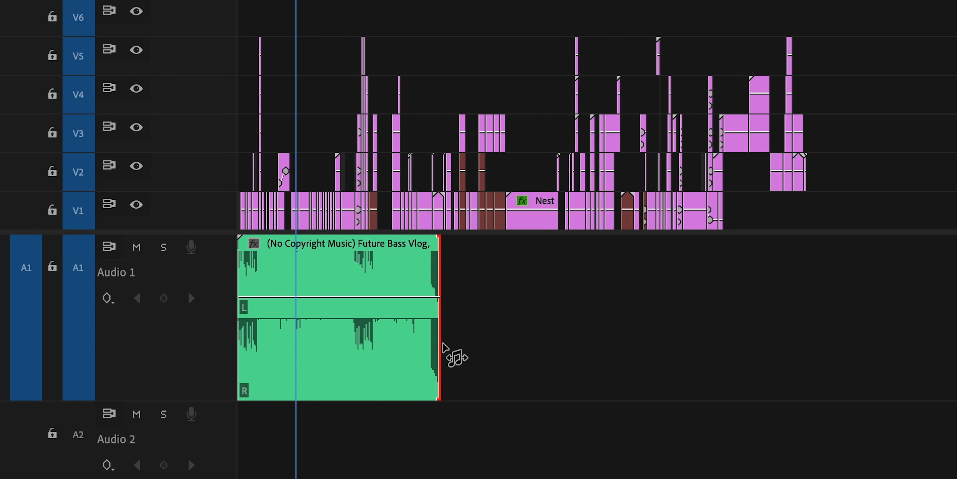
left_click_drag(443, 345, 811, 355)
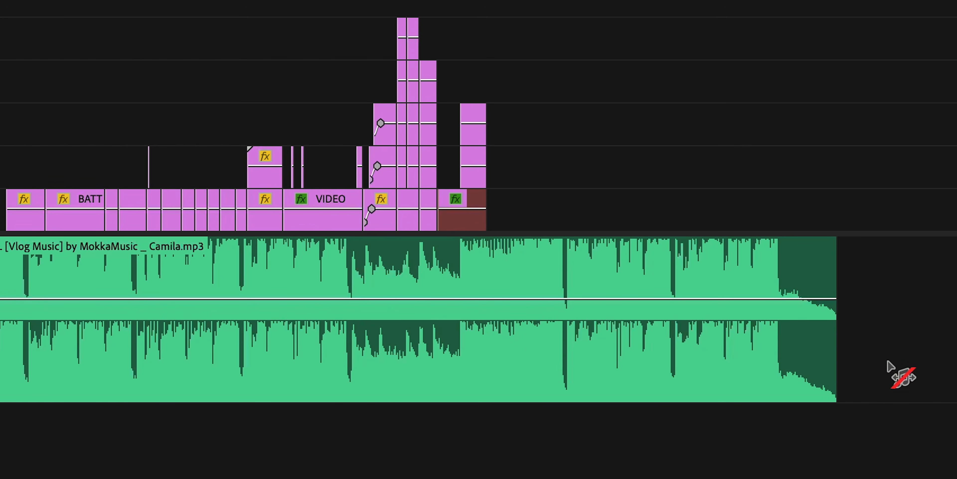
left_click_drag(839, 348, 490, 334)
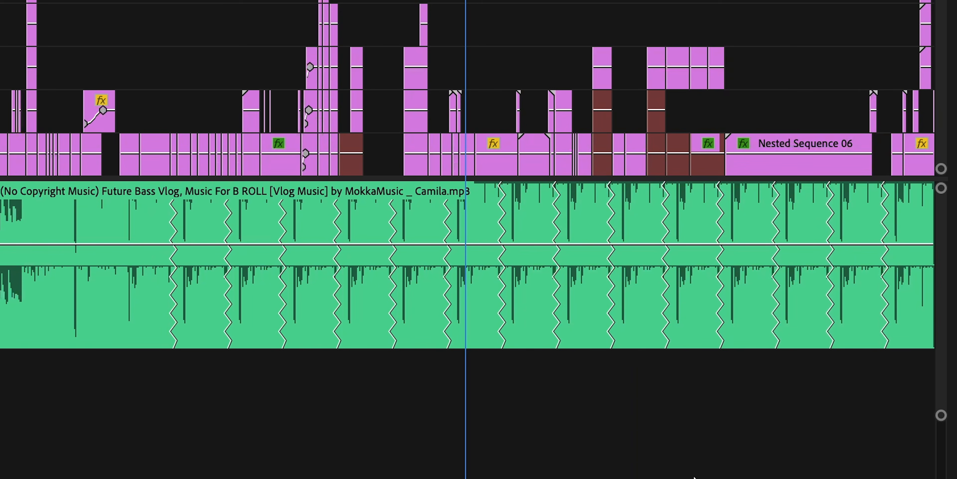
Lower the Segments setting of the remixed music clip close to the Fewer end.
left_click(528, 304)
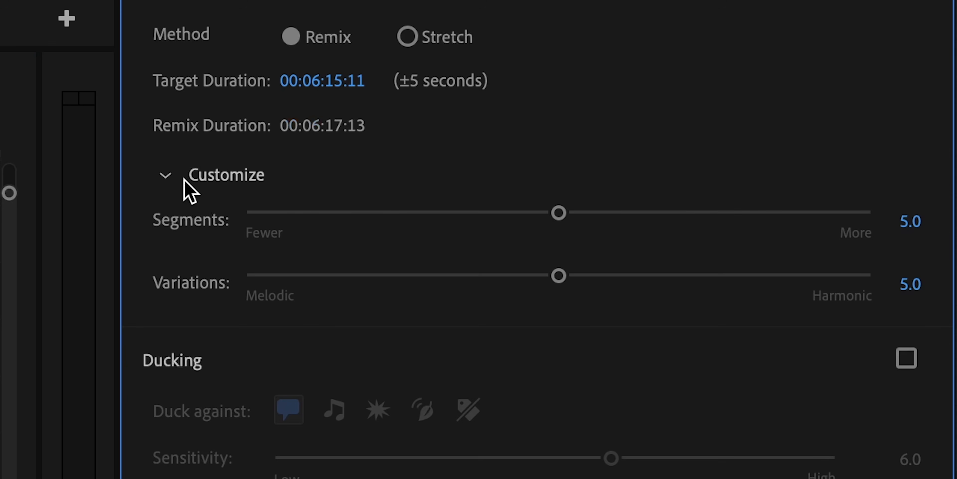
left_click_drag(558, 214, 295, 224)
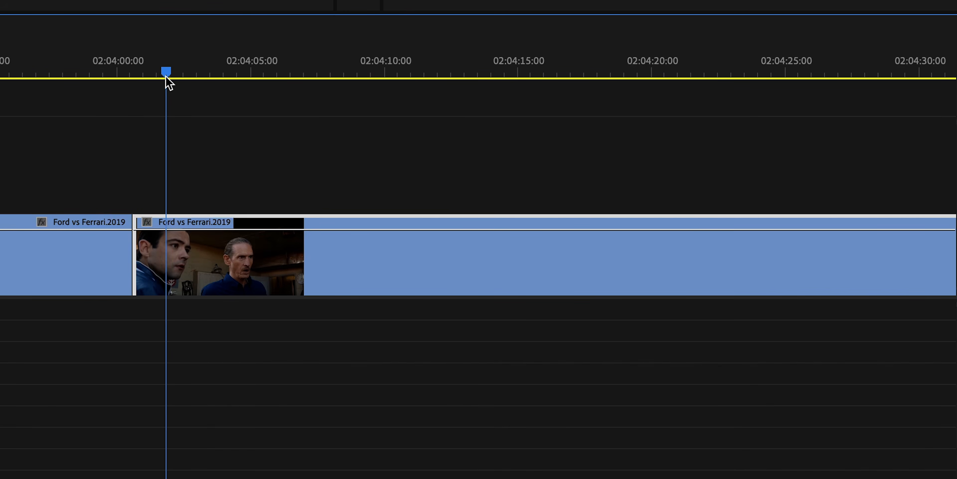
Scrub and step through the Ford vs Ferrari.2019 footage to examine where its scenes change.
left_click_drag(167, 77, 586, 71)
key("period")
key("period")
key("period")
key("period")
key("period")
key("ctrl+z")
key("period")
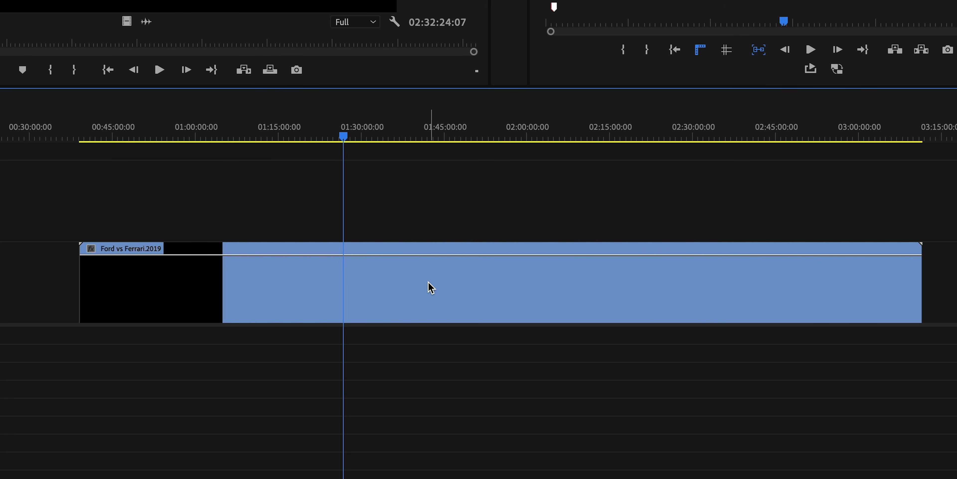
Run Scene Edit Detection on the Ford vs Ferrari.2019 clip with cuts, a bin of subclips and clip markers at each cut point.
right_click(431, 287)
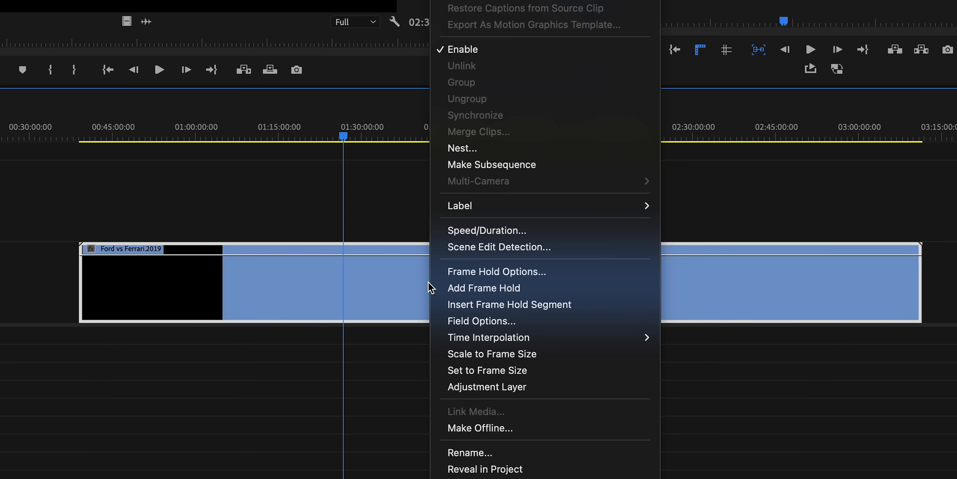
left_click(471, 248)
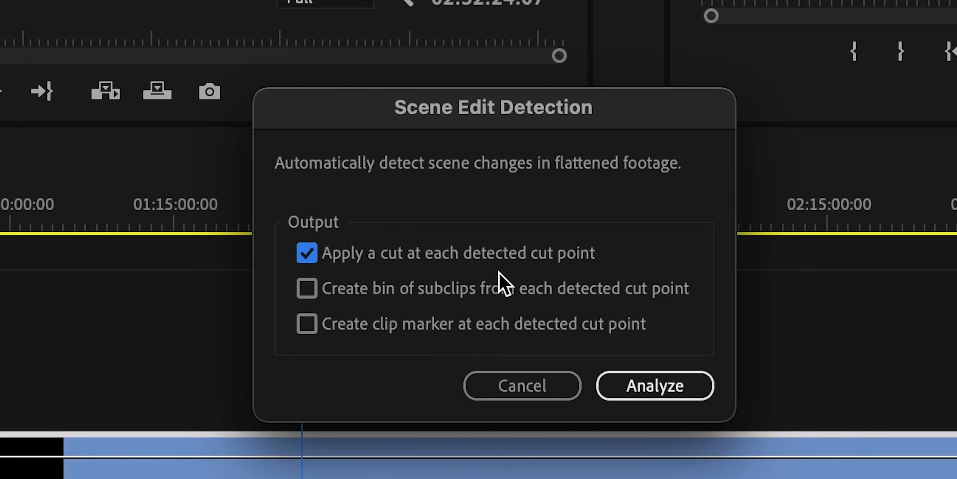
left_click(304, 292)
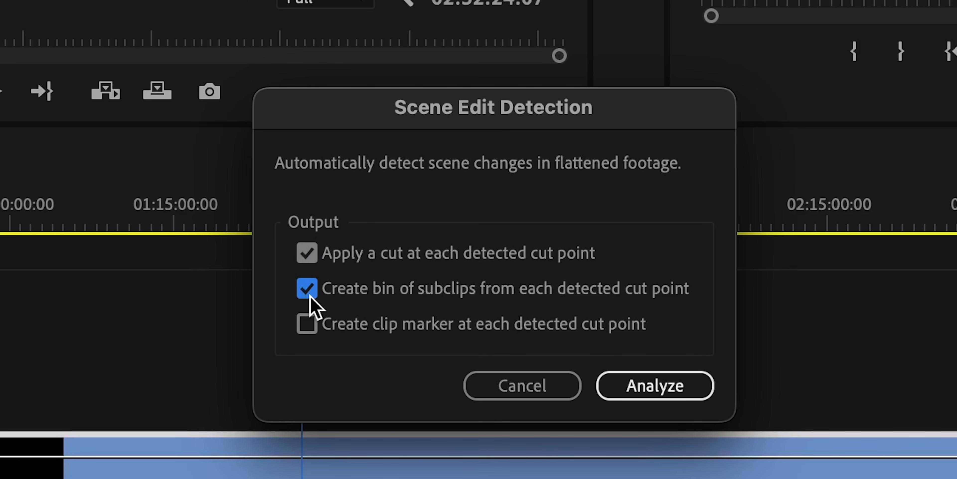
left_click(311, 328)
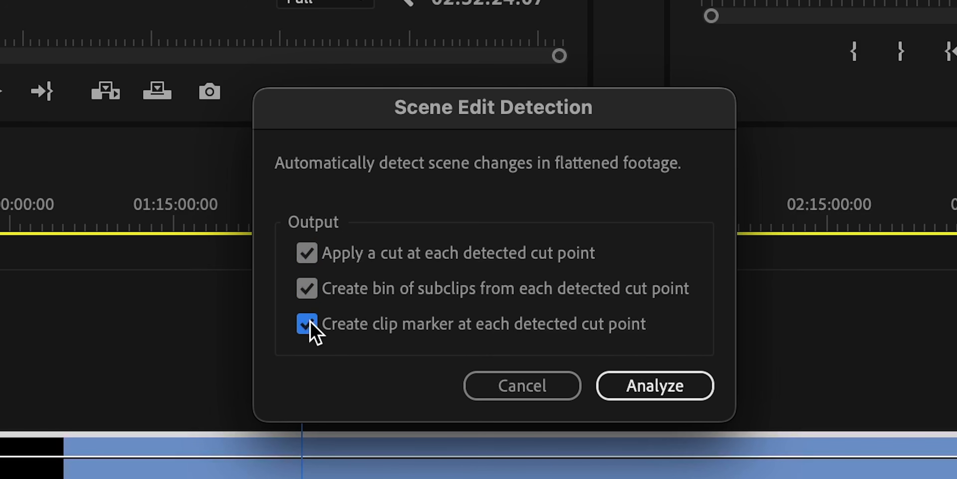
left_click(668, 393)
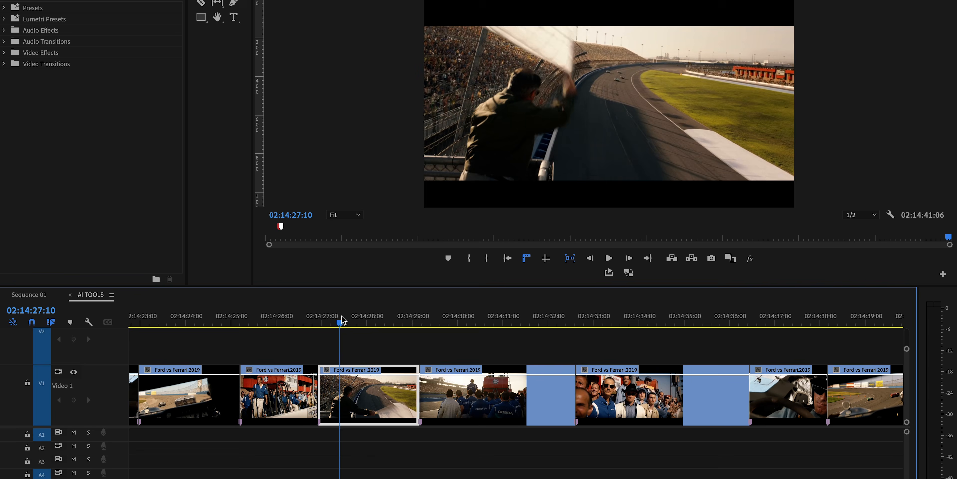
Review the detected cuts along the timeline and expand the Ford vs Ferrari.2019 bin of subclips.
left_click_drag(369, 314, 806, 328)
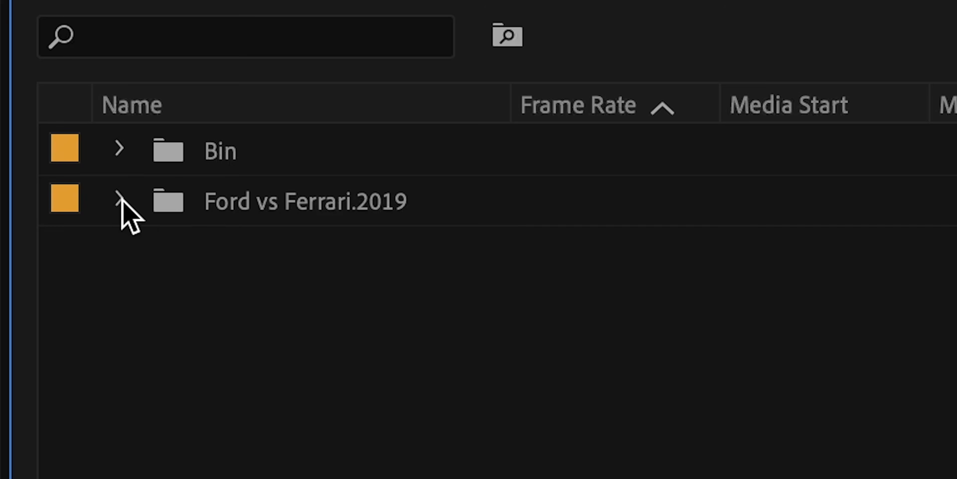
left_click(119, 199)
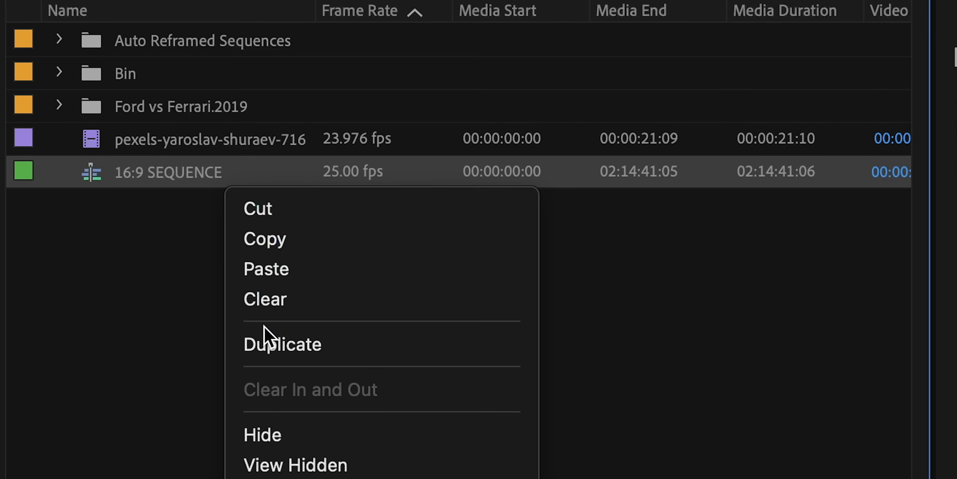
Duplicate the 16:9 SEQUENCE and rename the copy 9:16 SEQUENCE.
left_click(266, 340)
key("Return")
type("9")
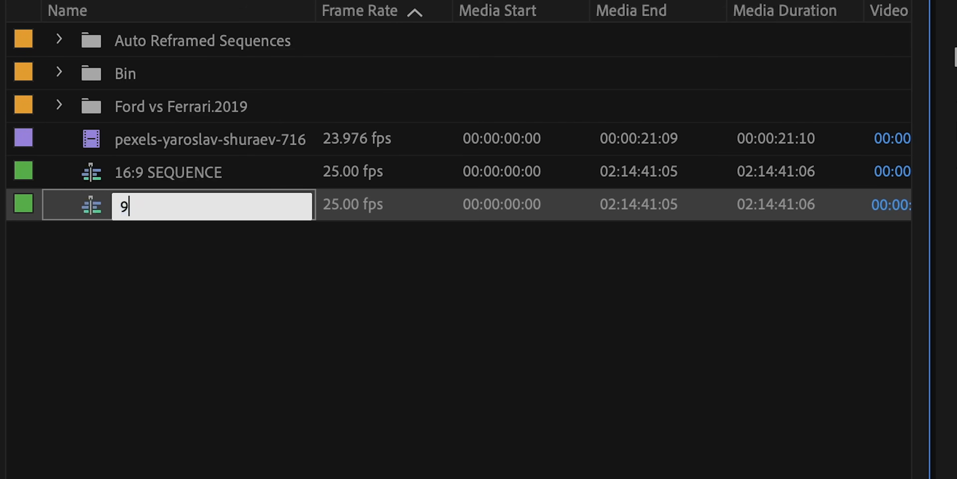
type(":16 SEQUENC")
Set the duplicated sequence's frame size to 1080 horizontal by 1920 vertical.
type("0")
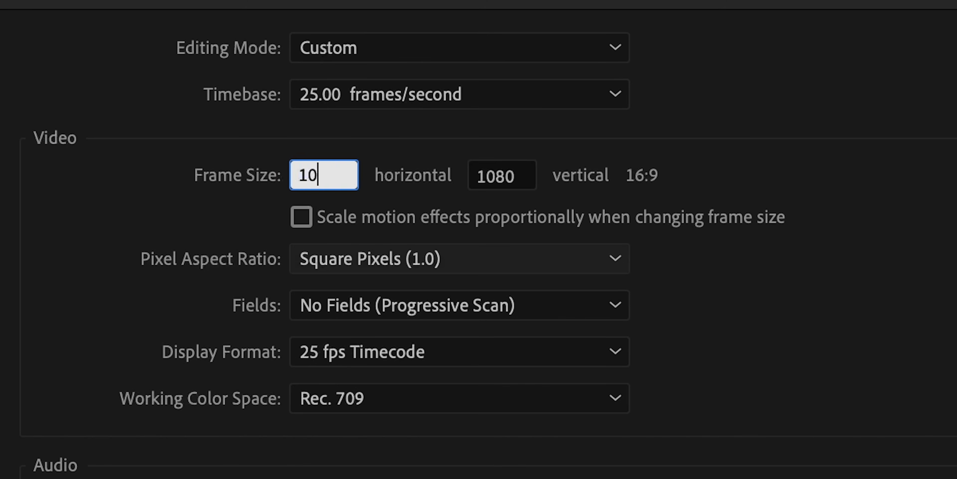
type("80")
key("Tab")
type("192")
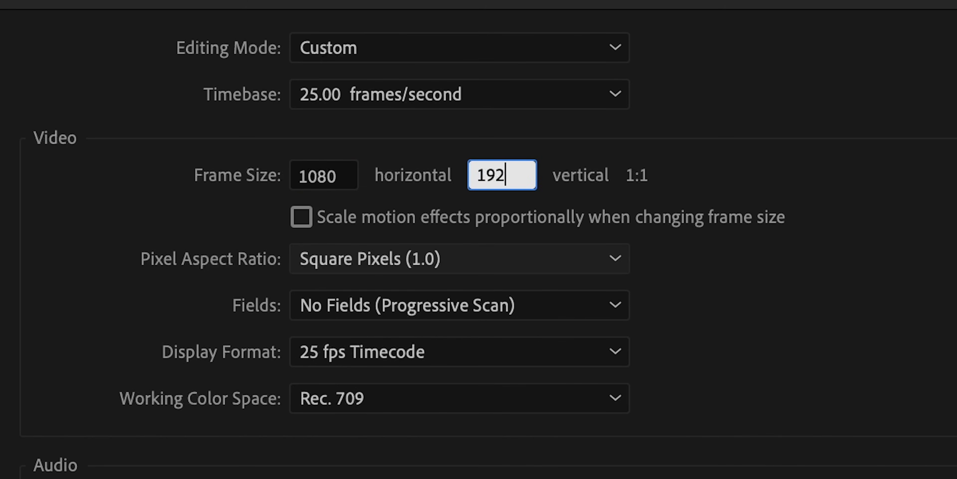
type("0")
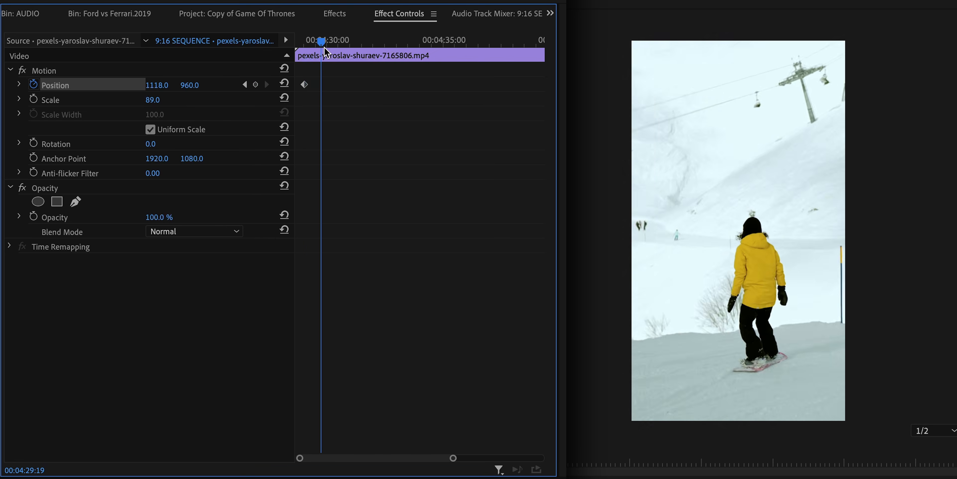
Keyframe the snowboard clip's horizontal Position at successive times to keep the snowboarder in the vertical frame.
left_click_drag(324, 48, 339, 50)
left_click_drag(157, 86, 50, 86)
left_click_drag(332, 44, 367, 52)
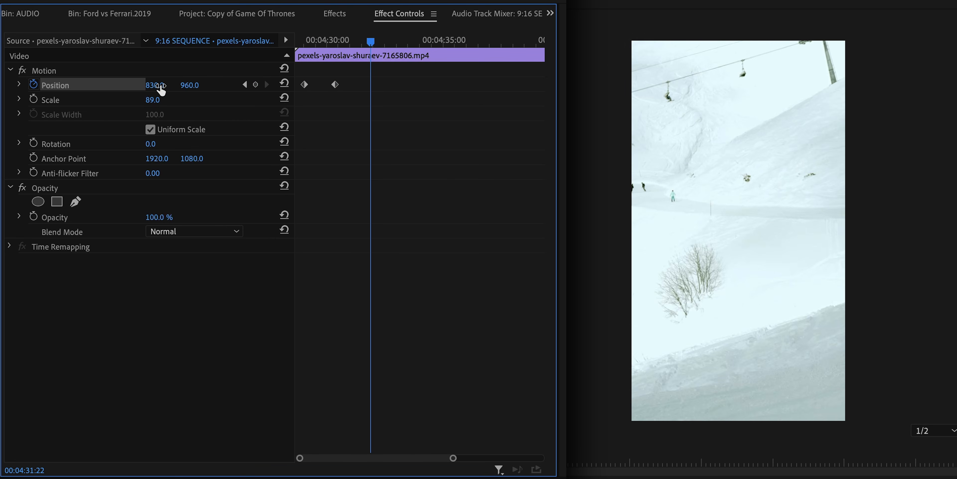
left_click_drag(160, 87, 0, 87)
left_click_drag(371, 44, 416, 54)
left_click_drag(159, 86, 517, 86)
left_click_drag(418, 41, 474, 56)
left_click_drag(160, 87, 0, 86)
left_click_drag(477, 40, 510, 48)
left_click_drag(160, 87, 279, 86)
left_click_drag(510, 42, 534, 55)
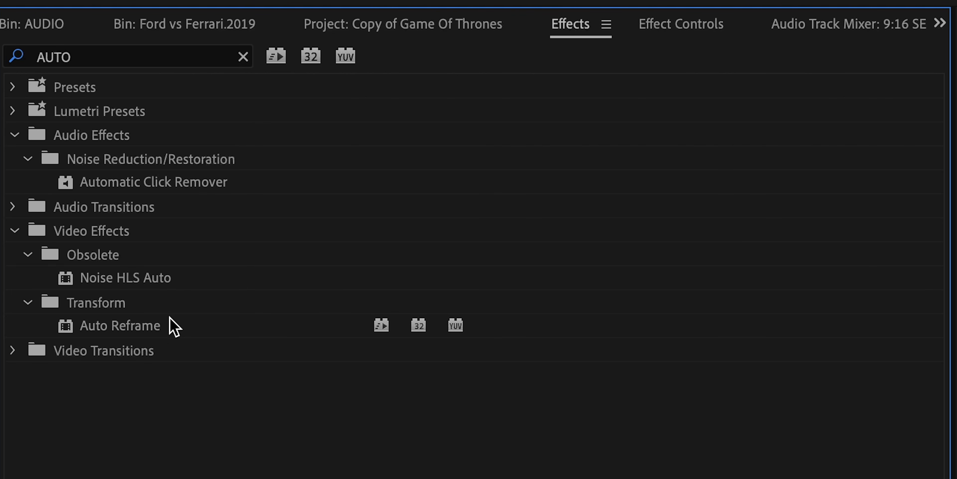
Apply the Auto Reframe effect to the timeline clip and keep its Motion Tracking at Default.
left_click(157, 322)
left_click_drag(157, 323, 443, 376)
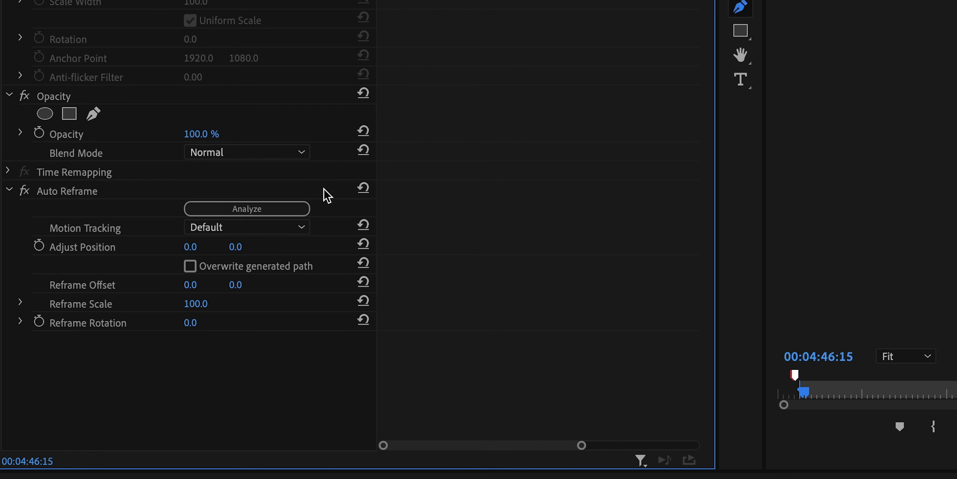
left_click(243, 231)
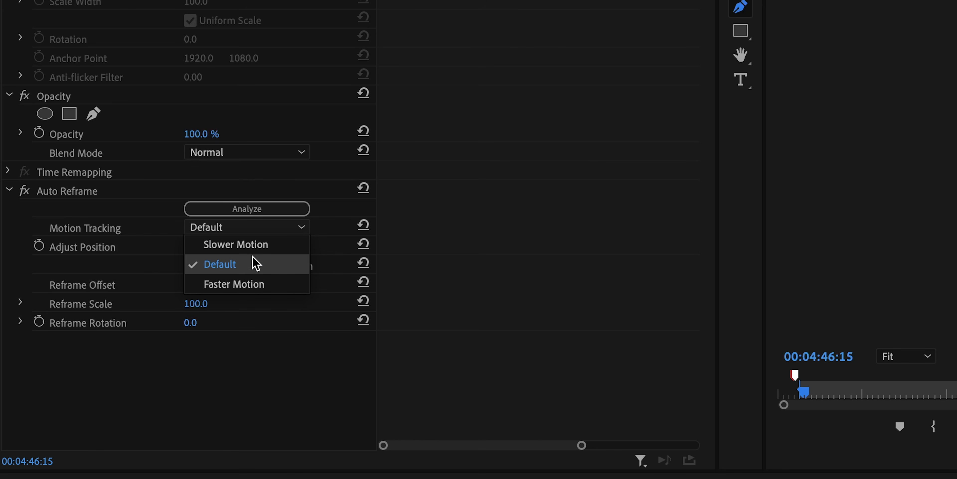
left_click(247, 267)
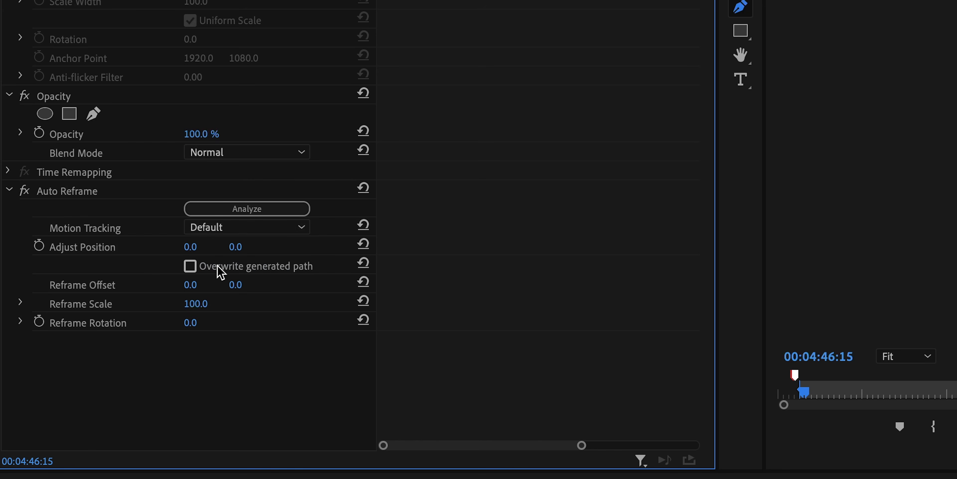
Enable Overwrite generated path for Auto Reframe and select a group of the Adjust Position keyframes.
left_click(190, 266)
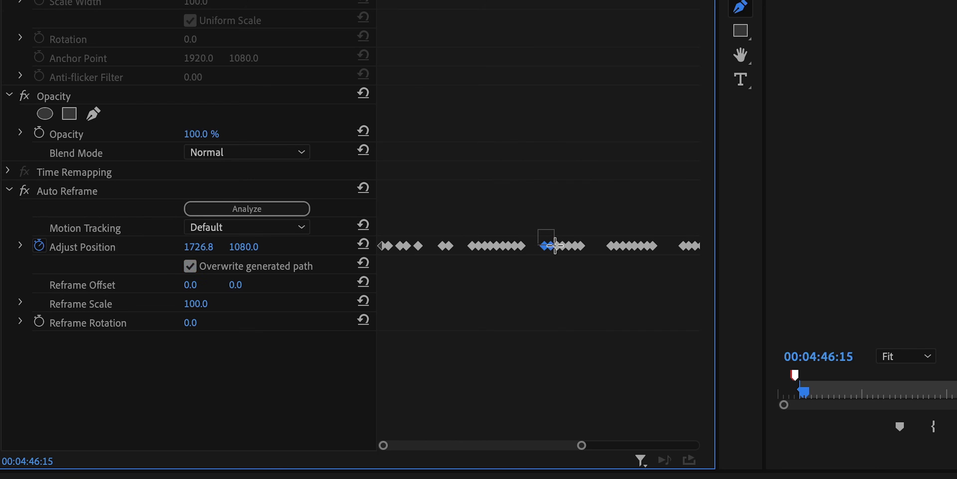
left_click_drag(555, 245, 583, 268)
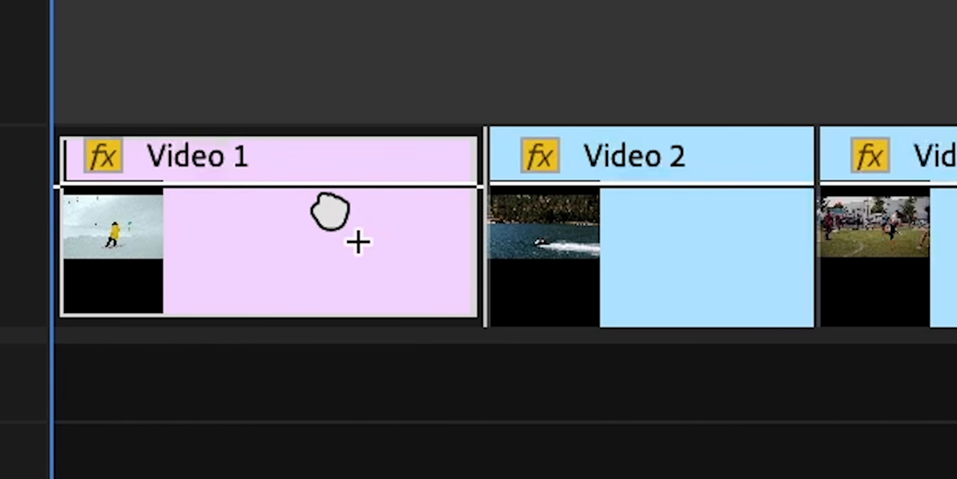
Apply the Auto Reframe effect to the Video 2 and Video 3 clips.
left_click_drag(517, 70, 509, 243)
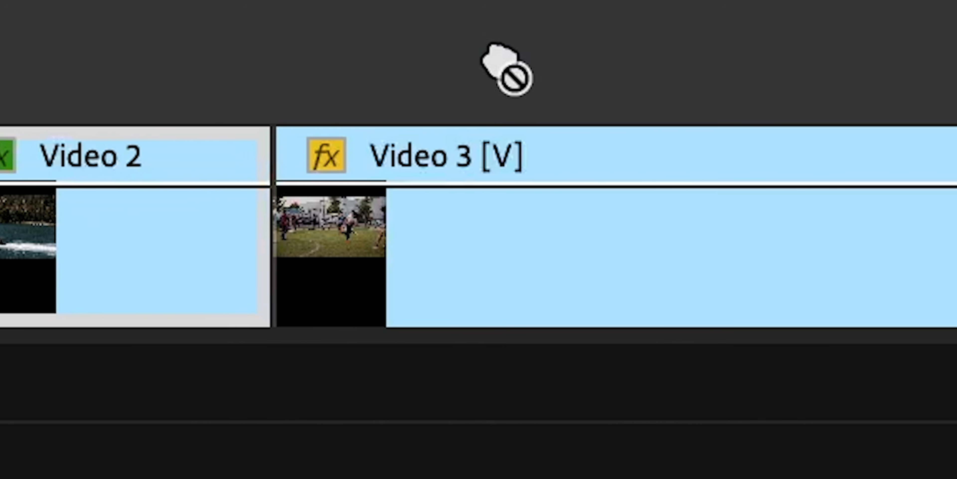
left_click_drag(637, 70, 635, 221)
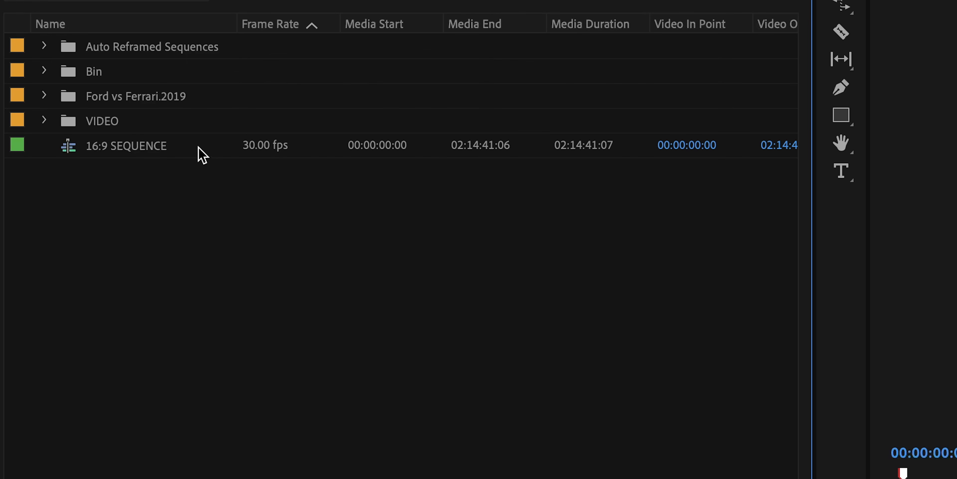
Create an auto-reframed copy of the 16:9 SEQUENCE with the Vertical 9:16 target aspect ratio and the name 9:16.
right_click(199, 148)
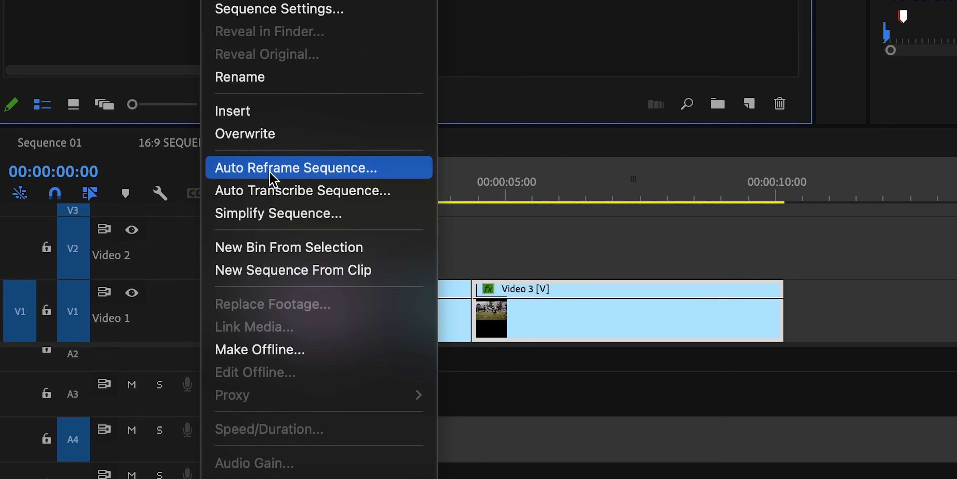
left_click(270, 172)
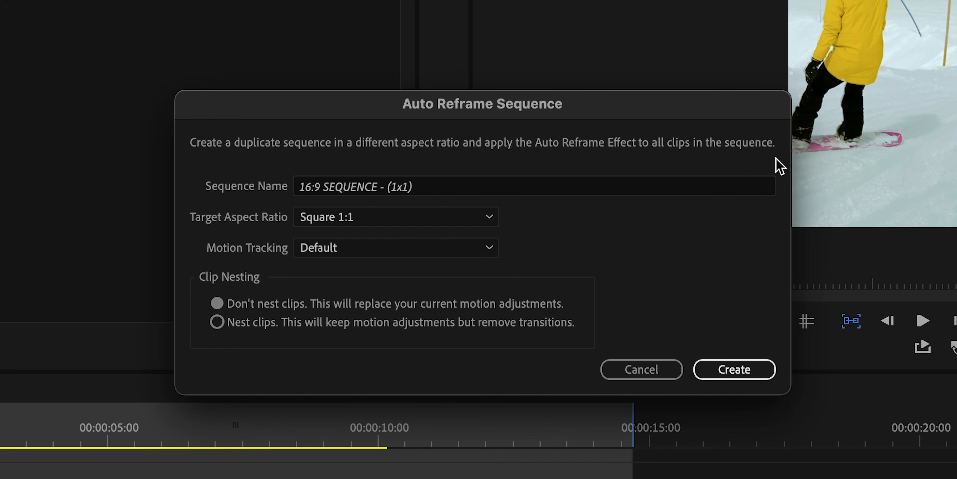
left_click(468, 219)
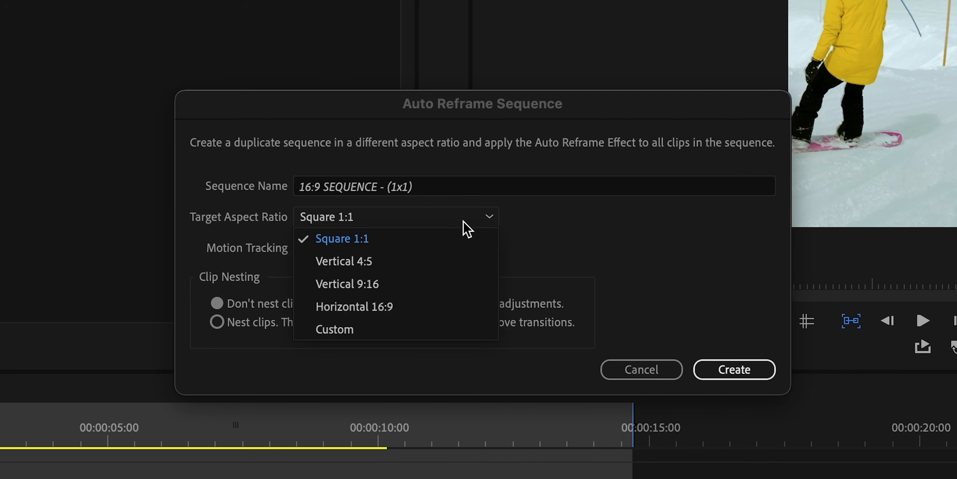
left_click(398, 283)
left_click(395, 187)
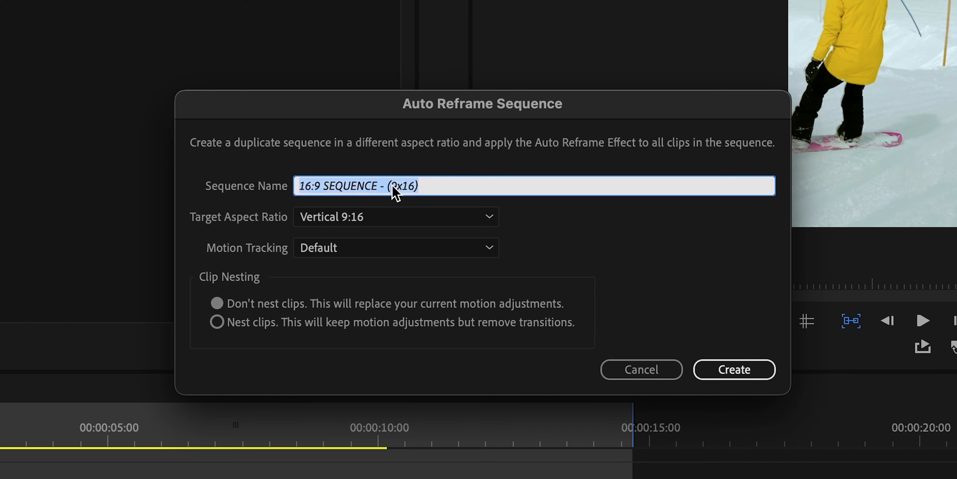
type("9:16")
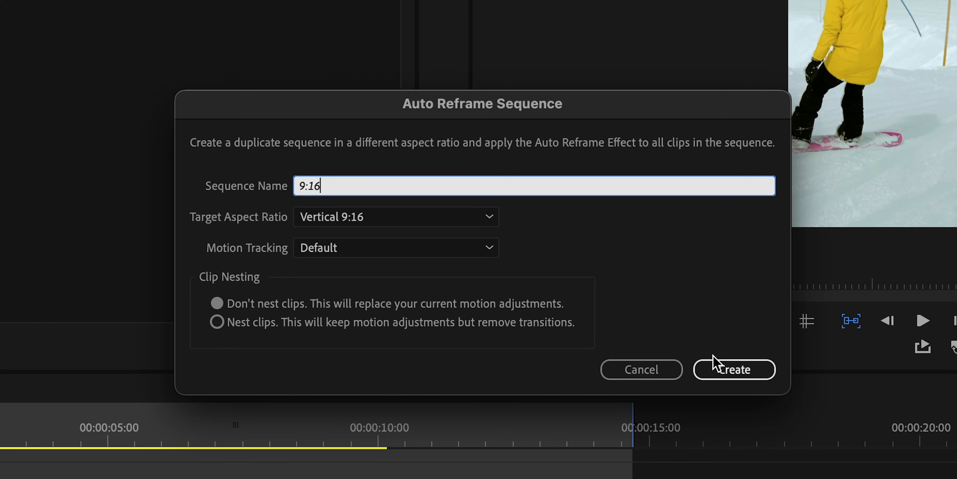
left_click(731, 369)
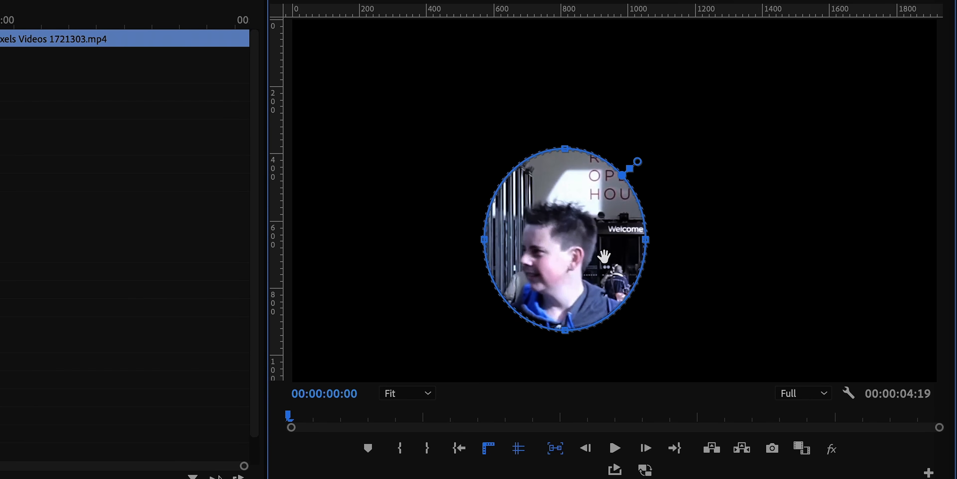
Reposition the elliptical mask over the dark-haired boy's face and reduce its height.
left_click_drag(605, 260, 591, 267)
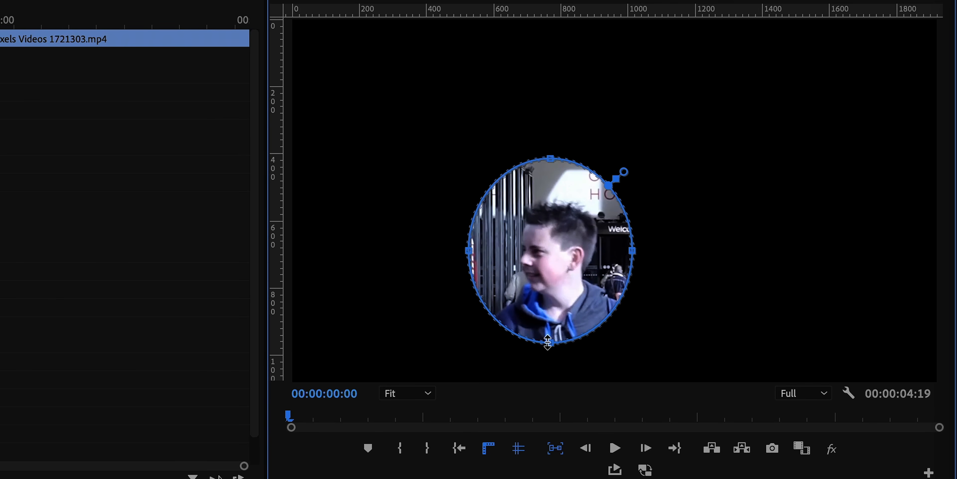
left_click_drag(550, 359, 549, 298)
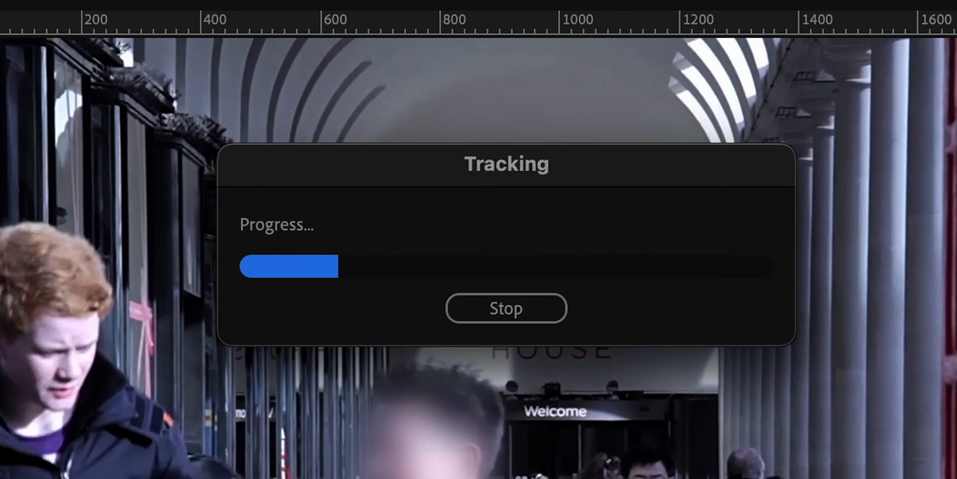